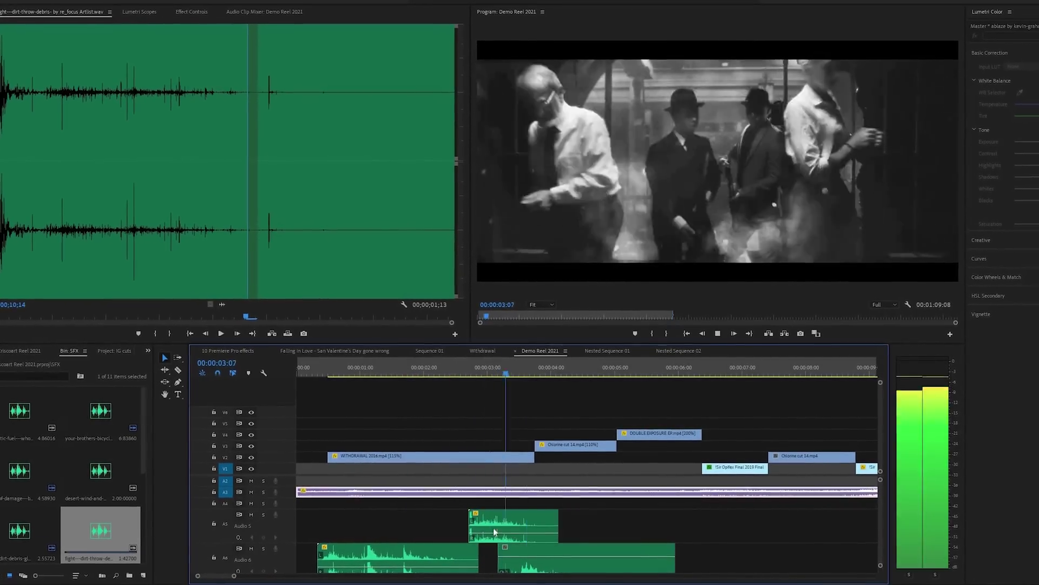
- Place the dirt-debris sound effect from the SFX bin onto audio track A7
scroll(886, 518, "down", 3)
double_click(54, 531)
left_click_drag(34, 535, 516, 520)
- Zoom the timeline out to show the whole reel and move the playhead to a later shot
left_click(488, 445)
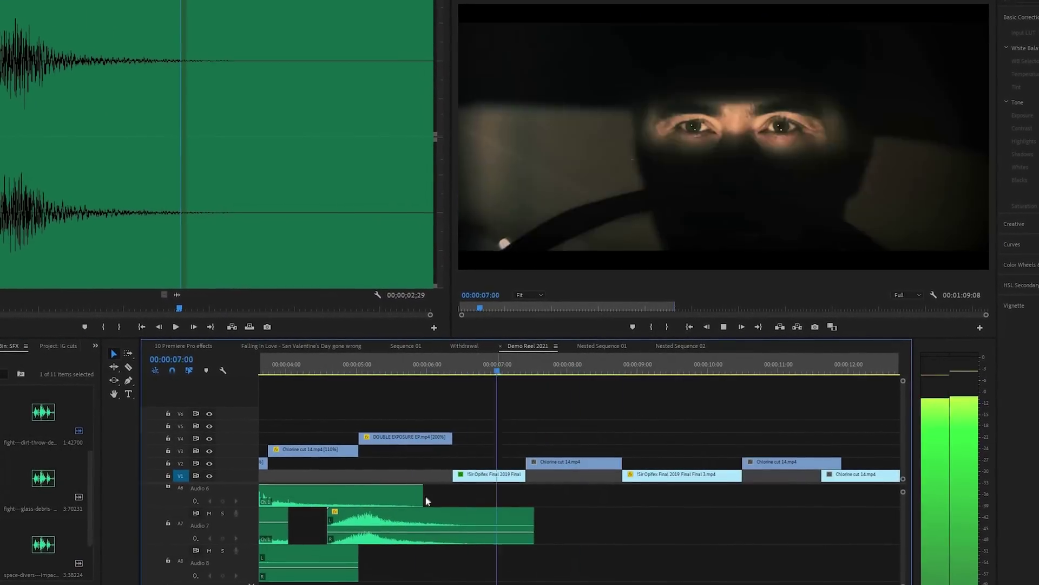
key("minus")
key("minus")
left_click(637, 364)
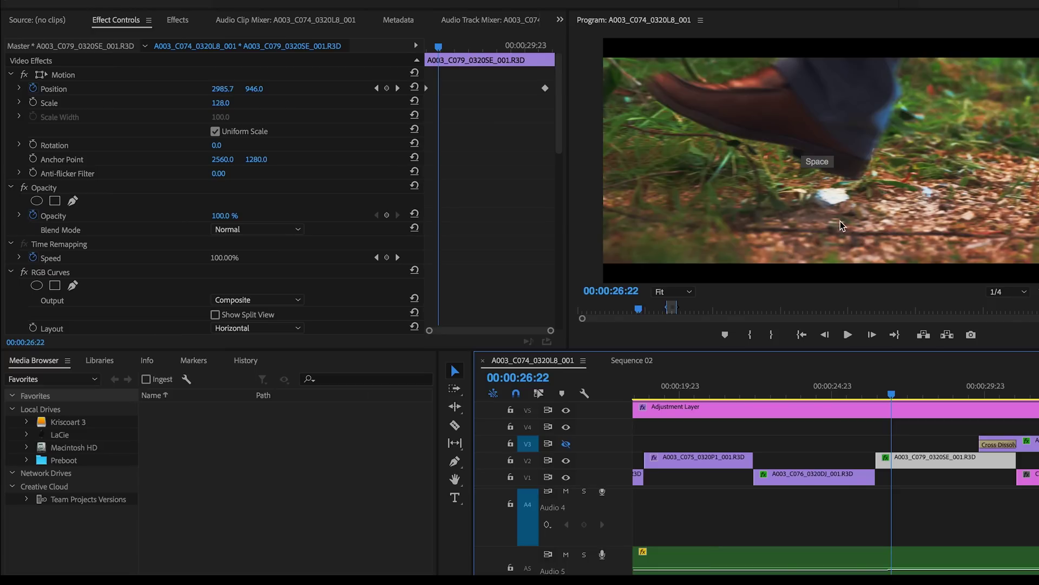
- Select Video Effects > Transform > Horizontal Flip and scrub a little further into the walking shot
left_click(177, 20)
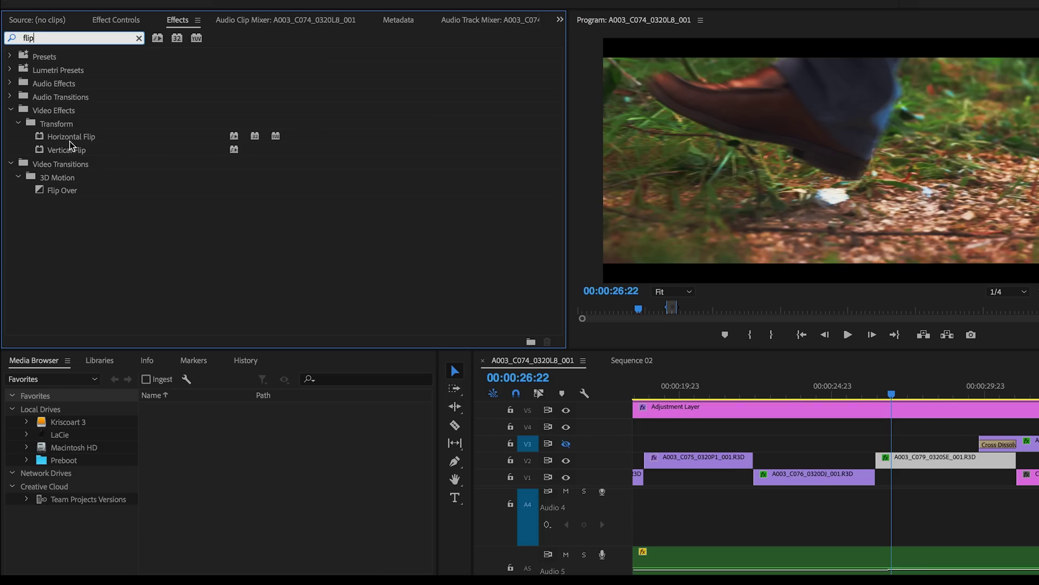
left_click(61, 138)
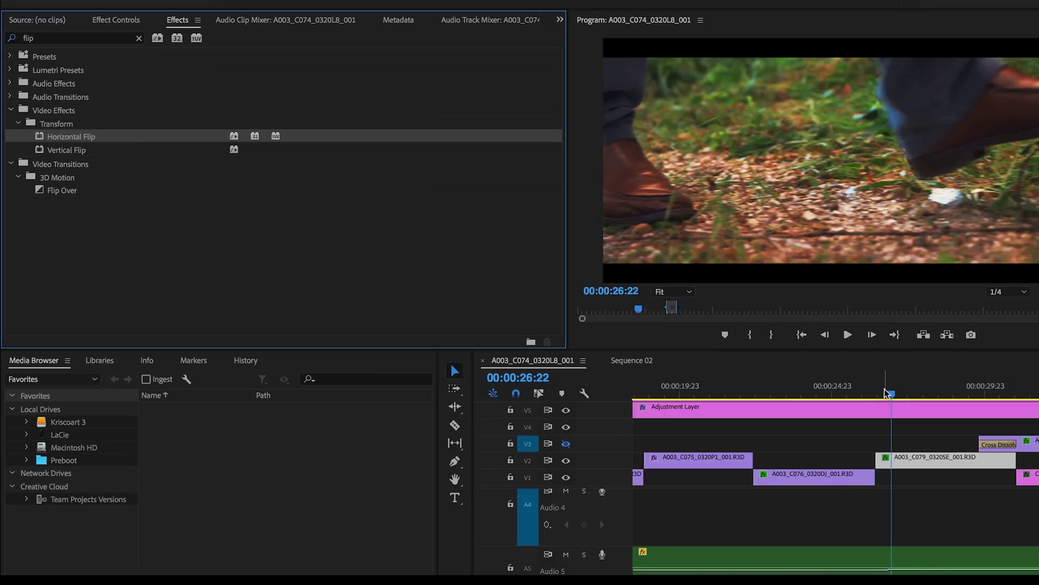
left_click_drag(888, 394, 915, 395)
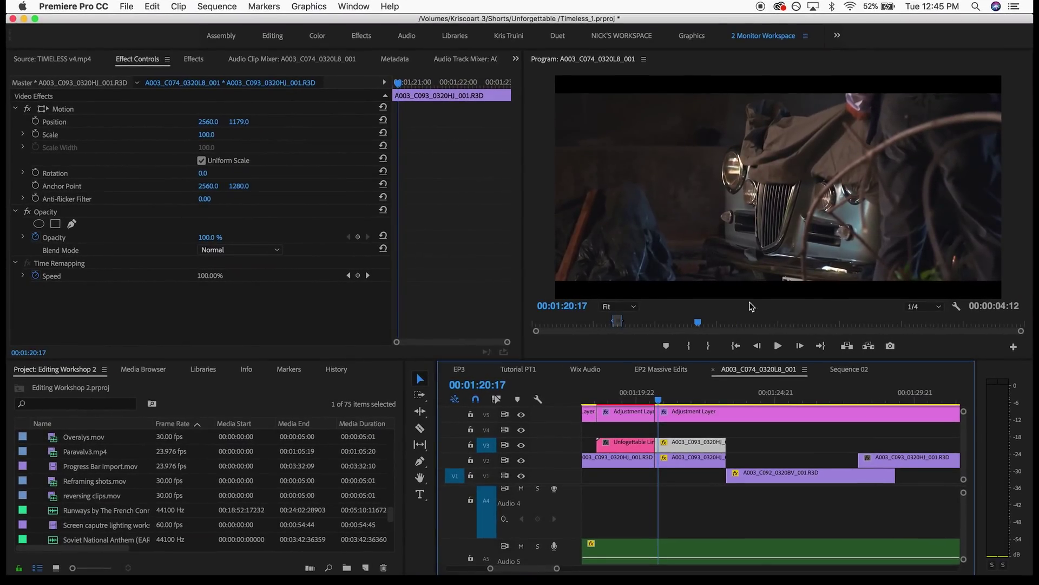
left_click_drag(660, 400, 696, 403)
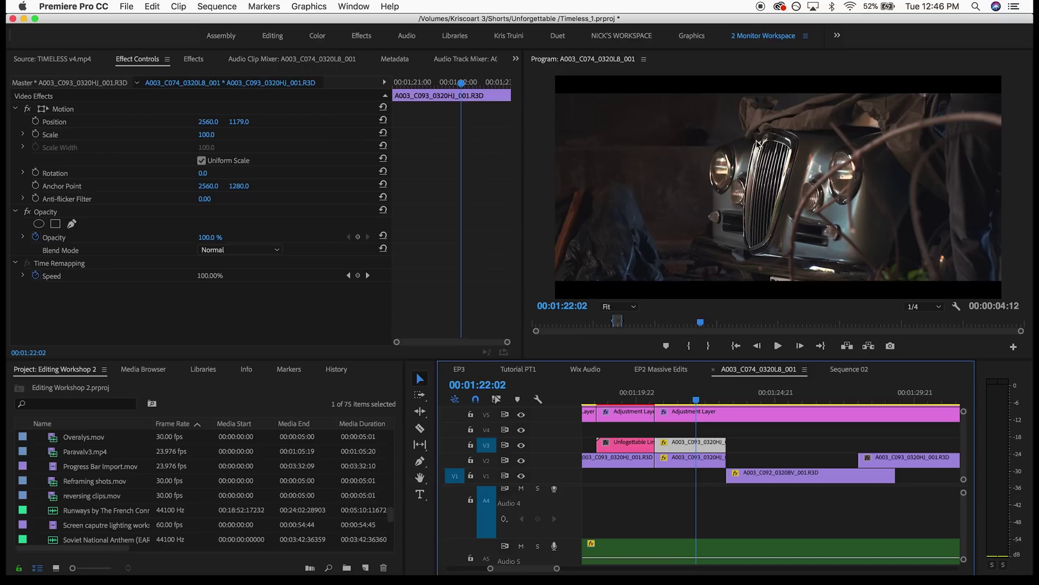
- Select the car clip on V3 and park the playhead at the start of the car shot
left_click(680, 430)
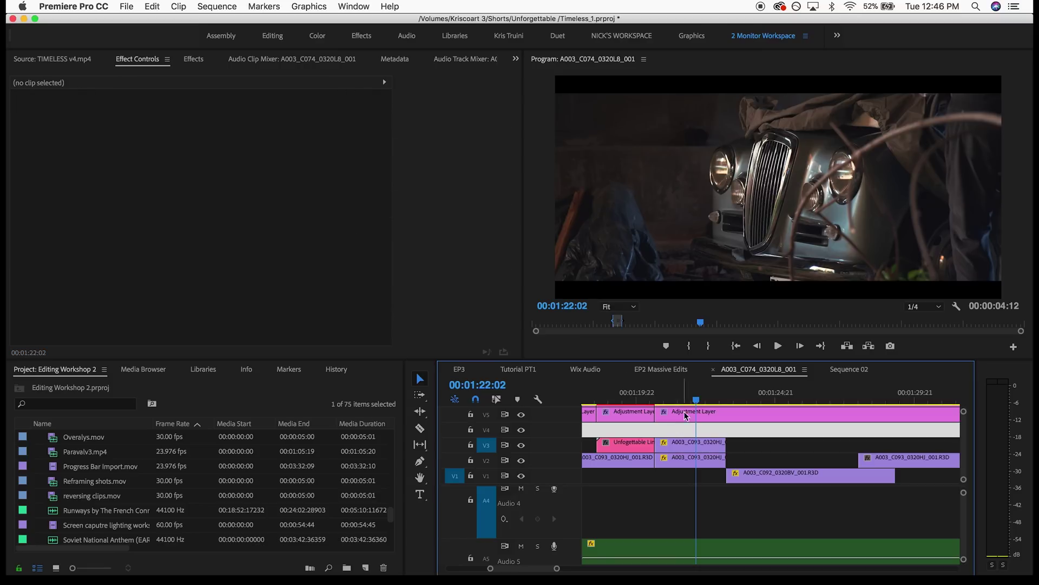
left_click(689, 400)
left_click(696, 447)
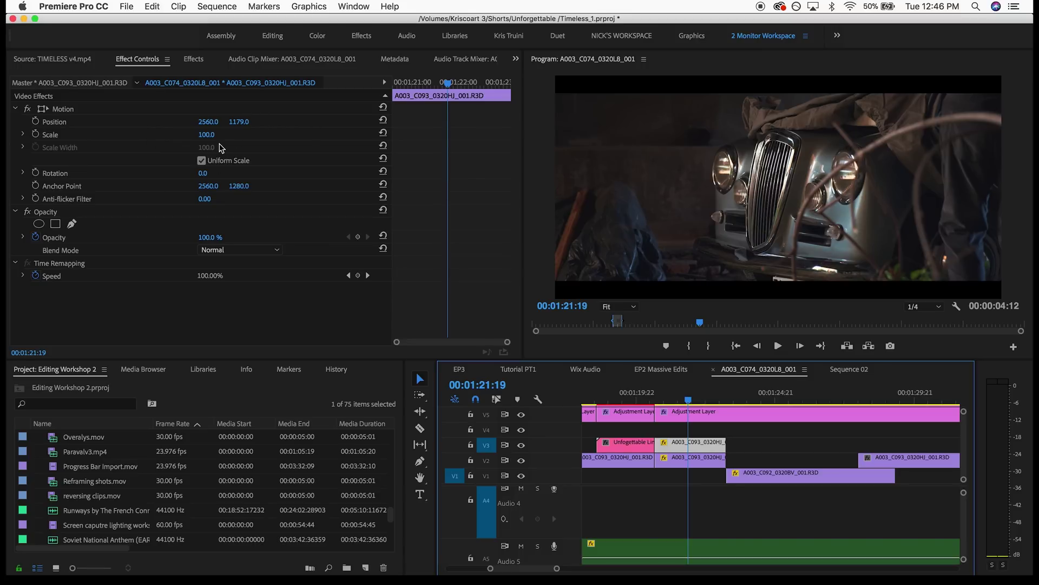
key("shift+5")
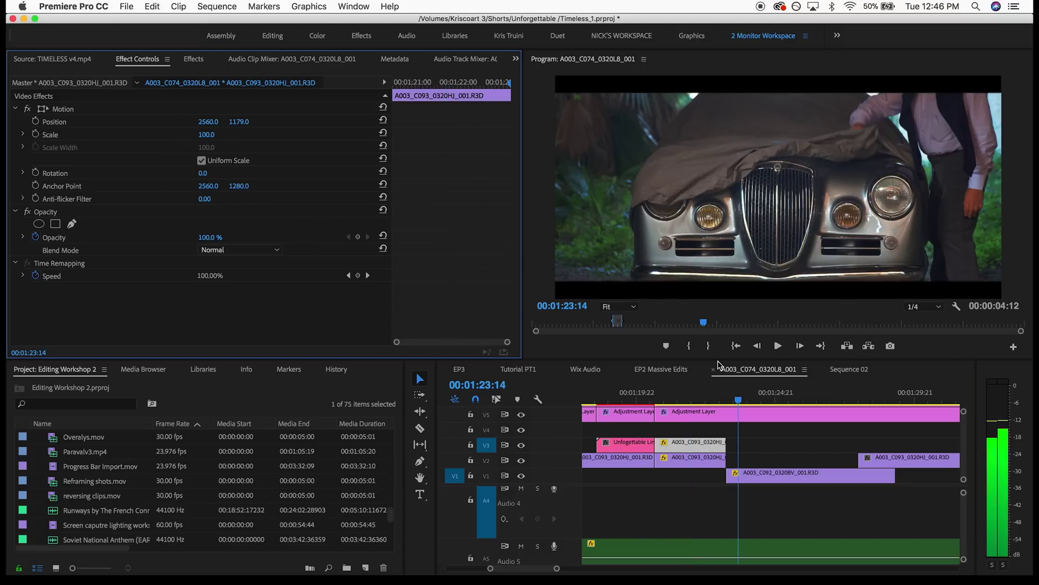
left_click(658, 400)
left_click_drag(659, 400, 656, 395)
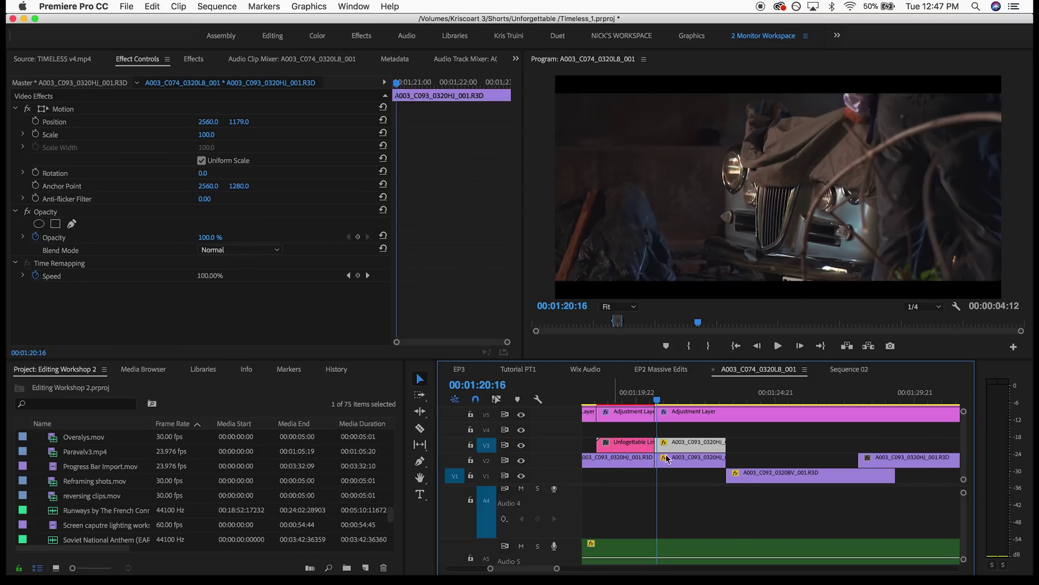
left_click(688, 461)
left_click(686, 447)
- Hide V3 to check the reframed V2 car clip at 00:01:20:16, then restore V3 and reselect its clip
left_click(521, 445)
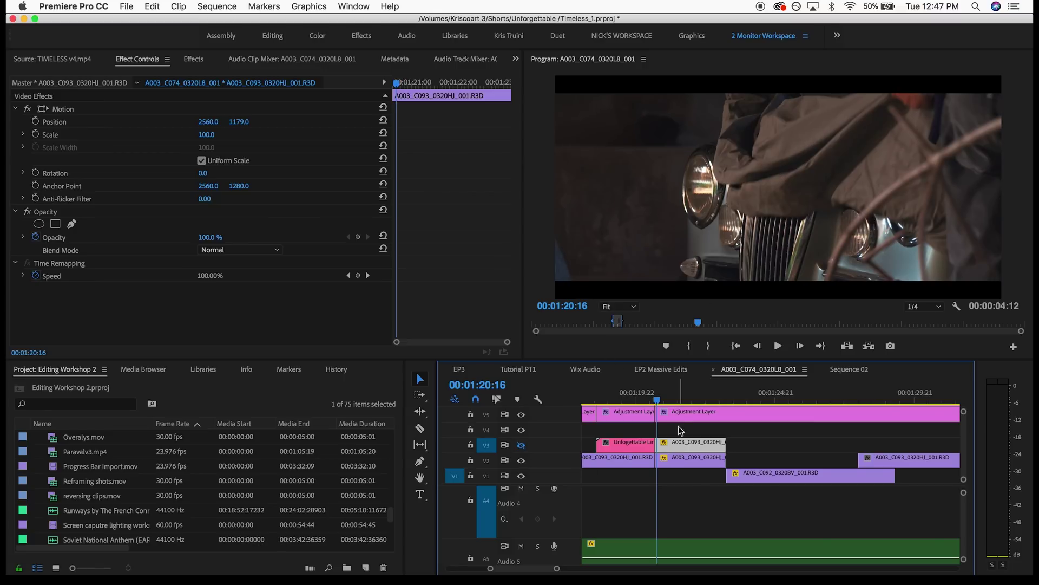
left_click(676, 464)
left_click(721, 396)
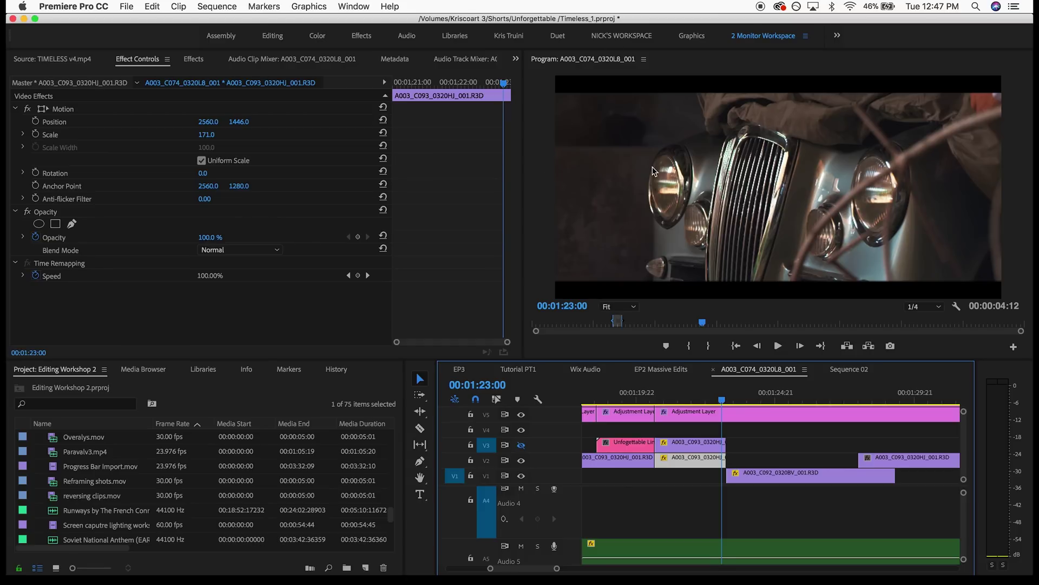
left_click(657, 401)
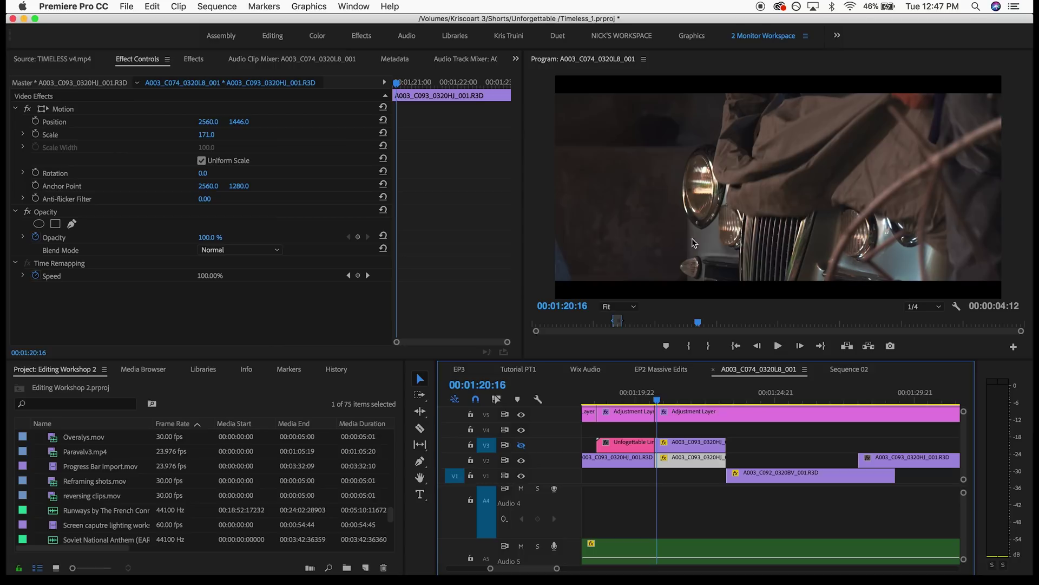
left_click(521, 445)
left_click(684, 441)
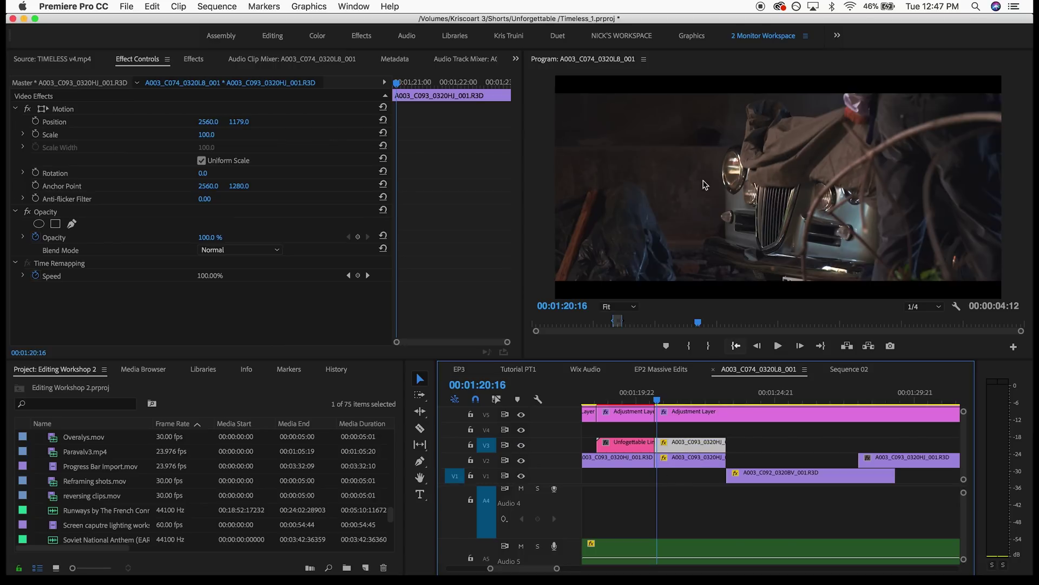
- Scale the V3 car clip to 150, move it to about 2016, 1131, and hide V3 to compare
left_click(208, 142)
type("150")
key("Return")
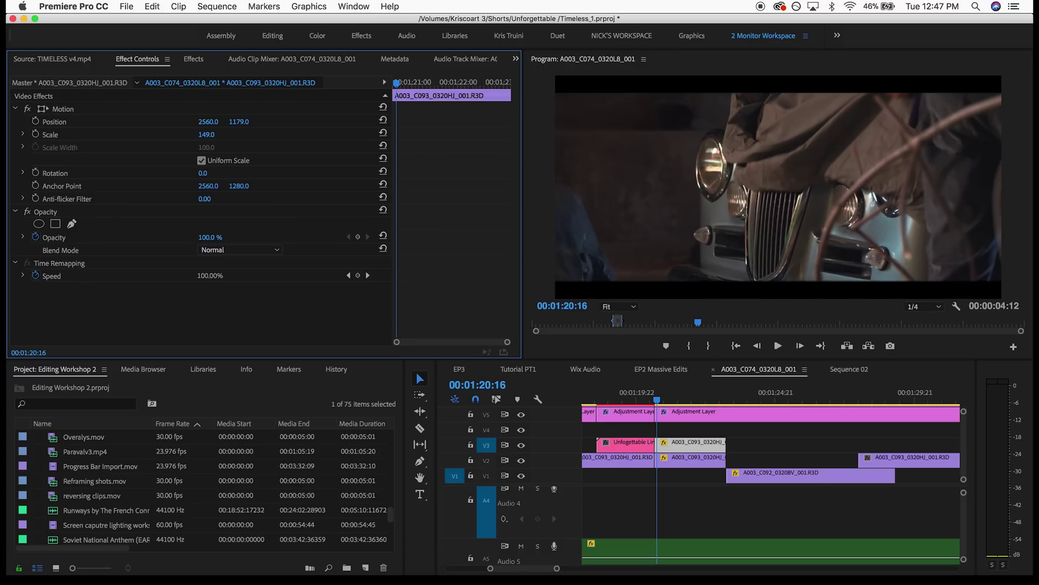
left_click_drag(241, 126, 94, 127)
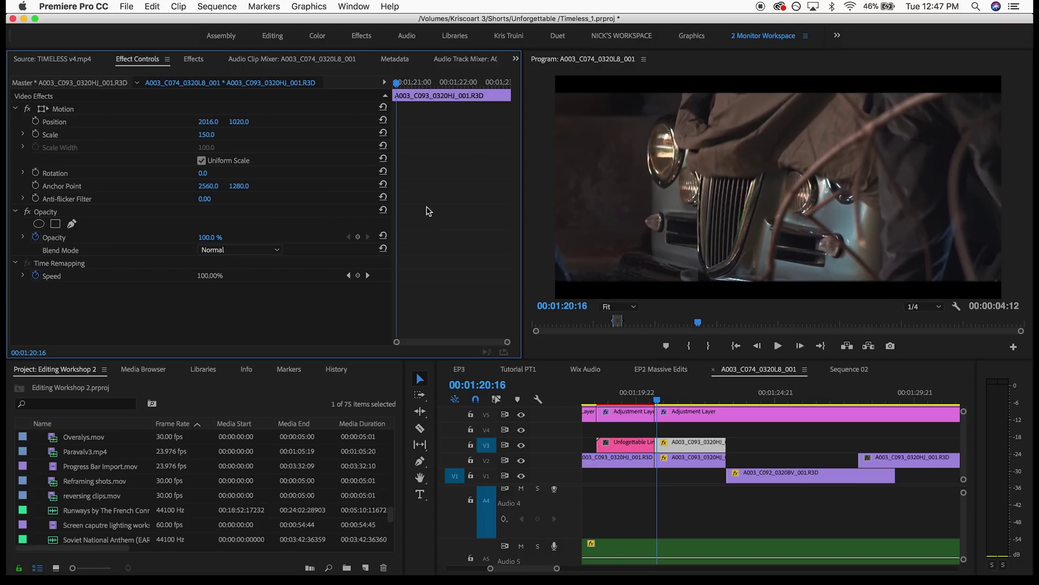
left_click_drag(239, 122, 289, 121)
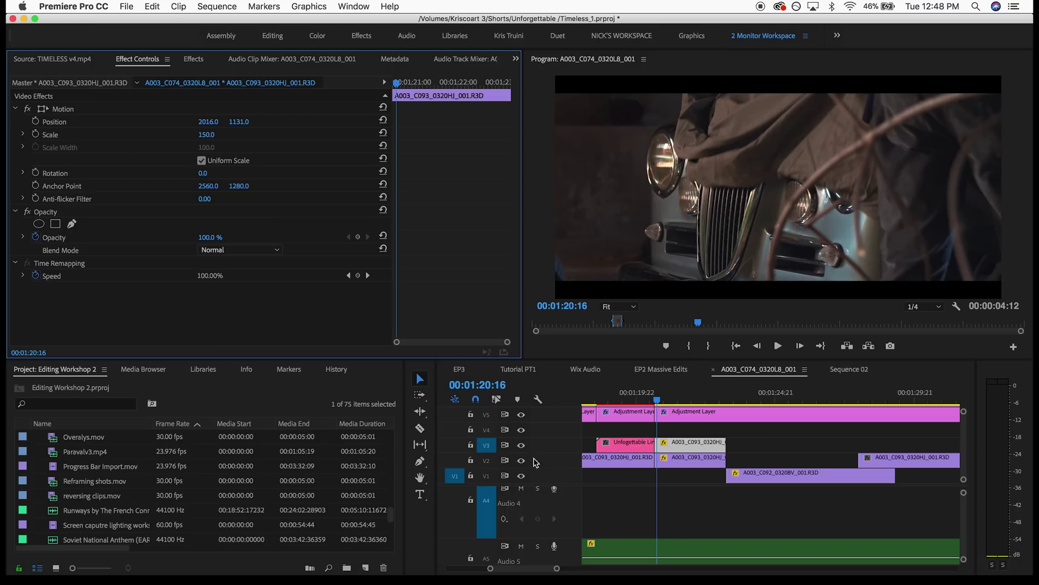
left_click(523, 445)
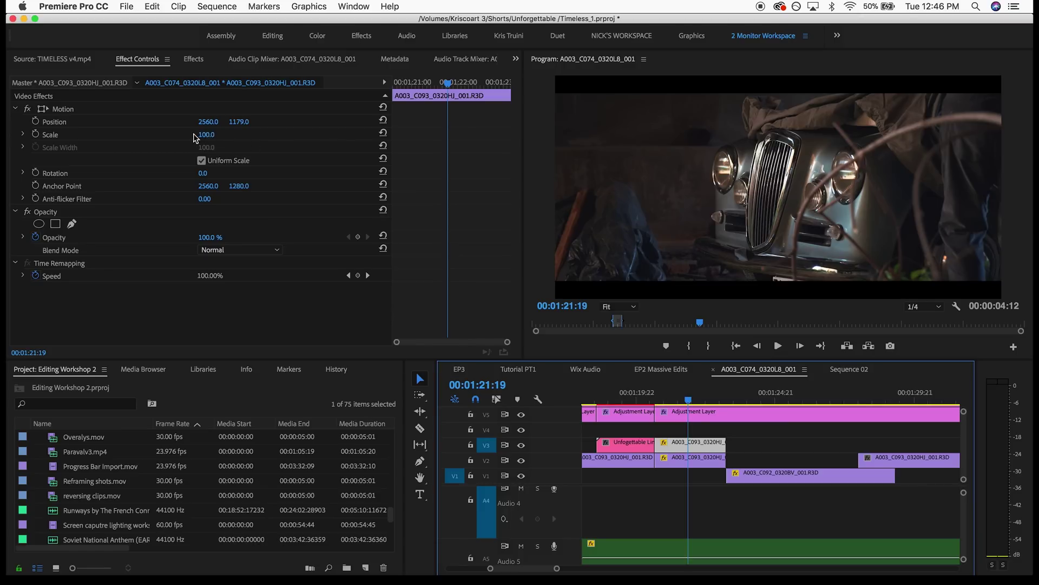
left_click(207, 136)
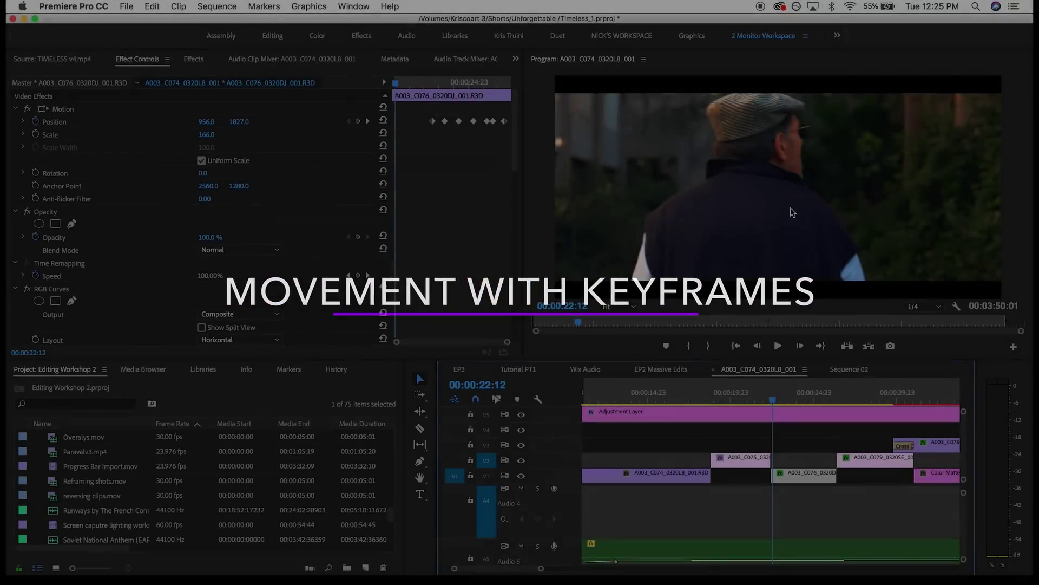
scroll(800, 493, "down", 3)
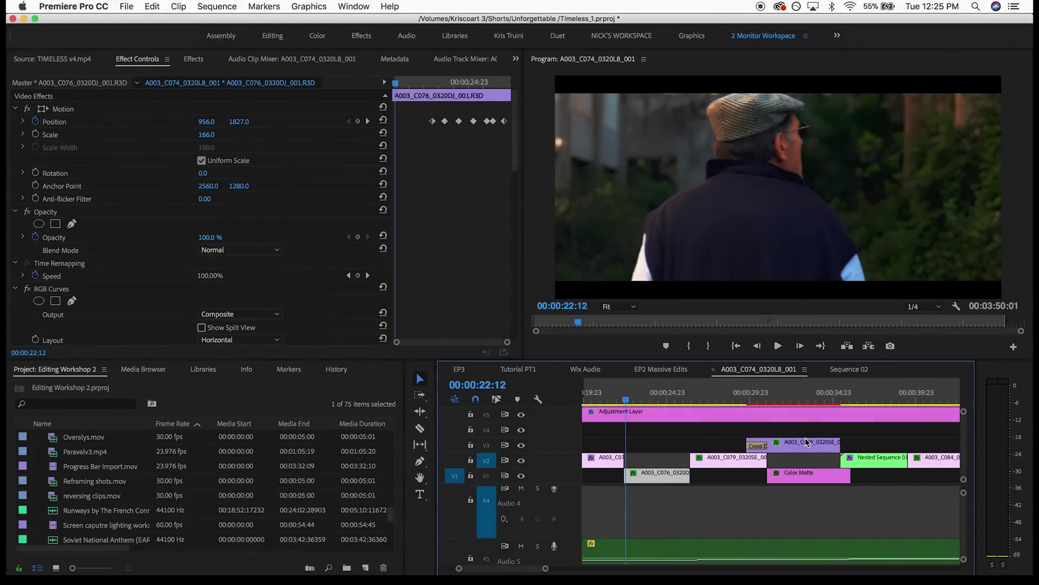
left_click(628, 400)
left_click_drag(629, 400, 636, 400)
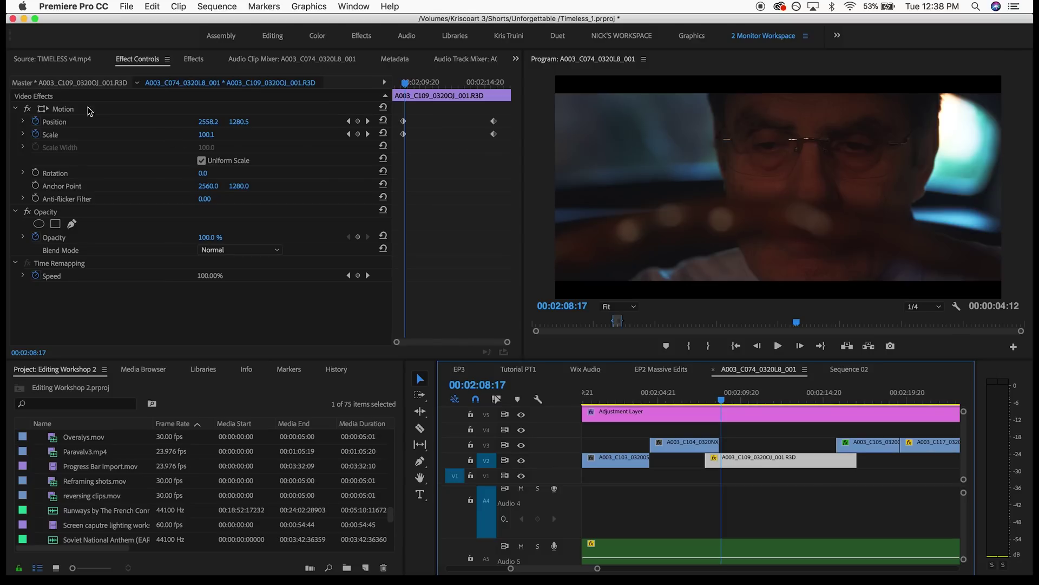
left_click(76, 110)
key("space")
key("space")
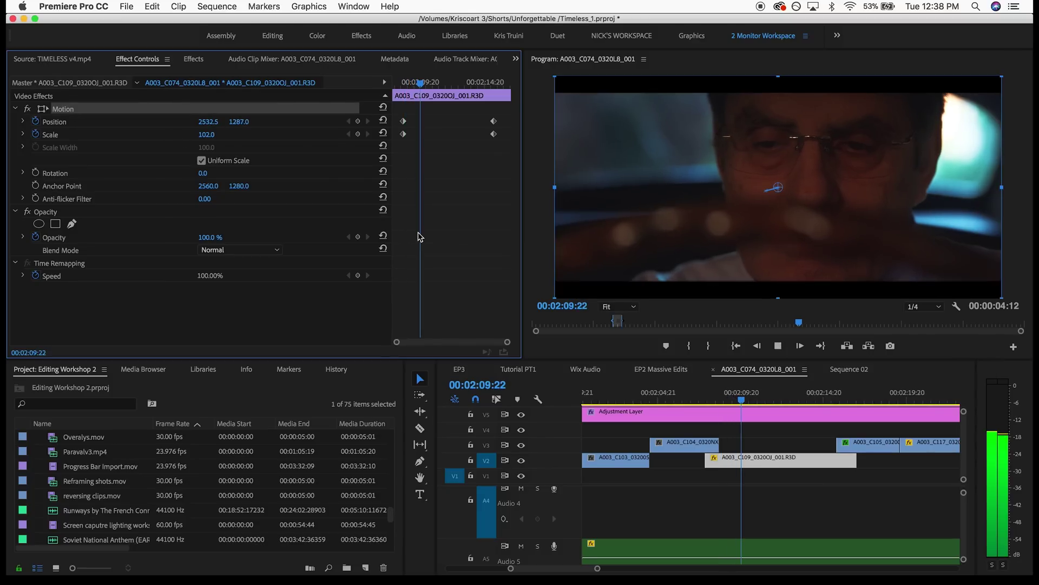
left_click_drag(728, 402, 833, 402)
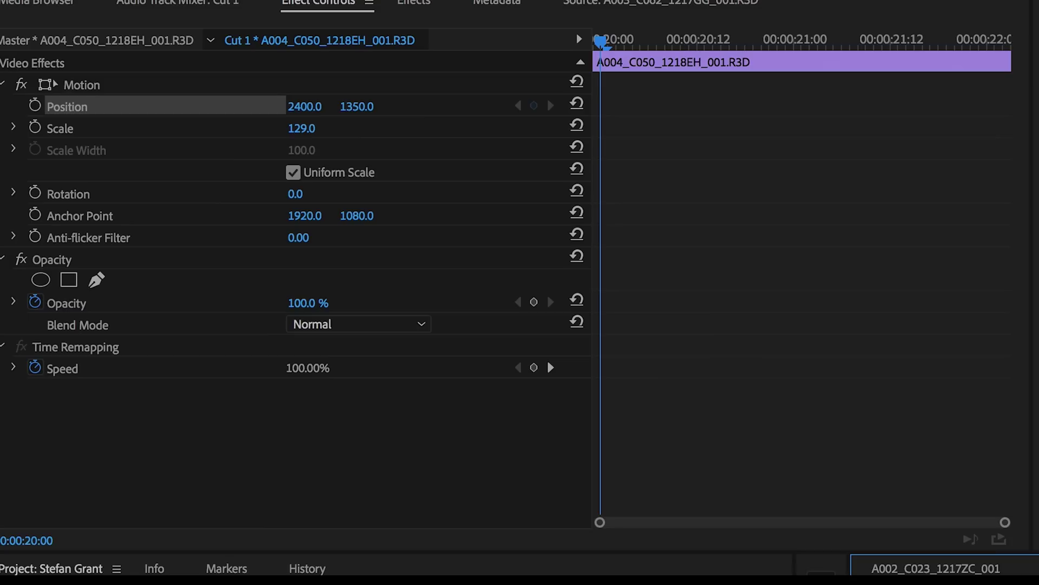
key("Left")
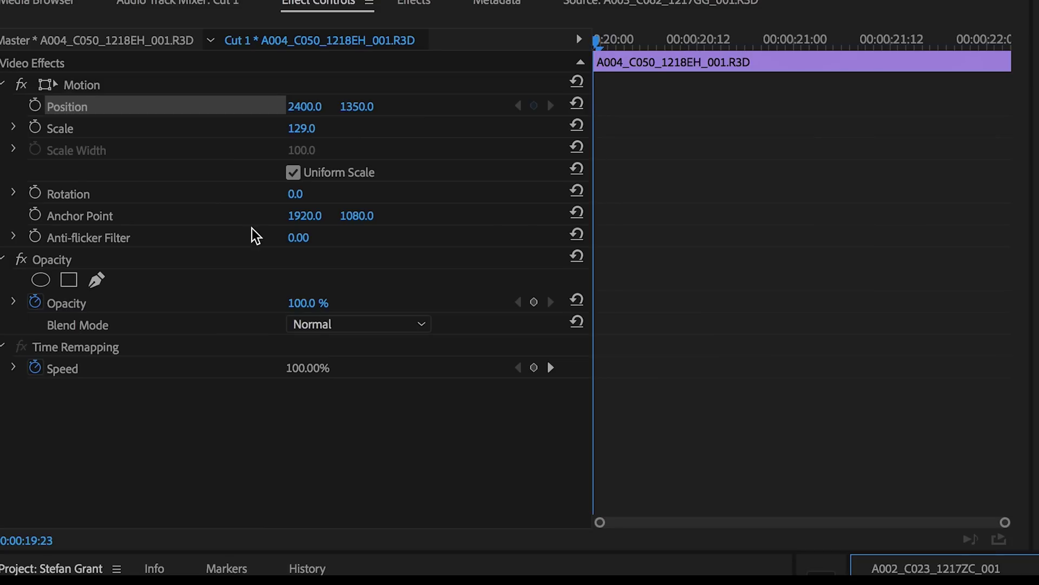
- Keyframe Position and Scale at the clip start, then set Scale to 132 at the clip end and review the push-in
left_click(35, 106)
left_click(34, 127)
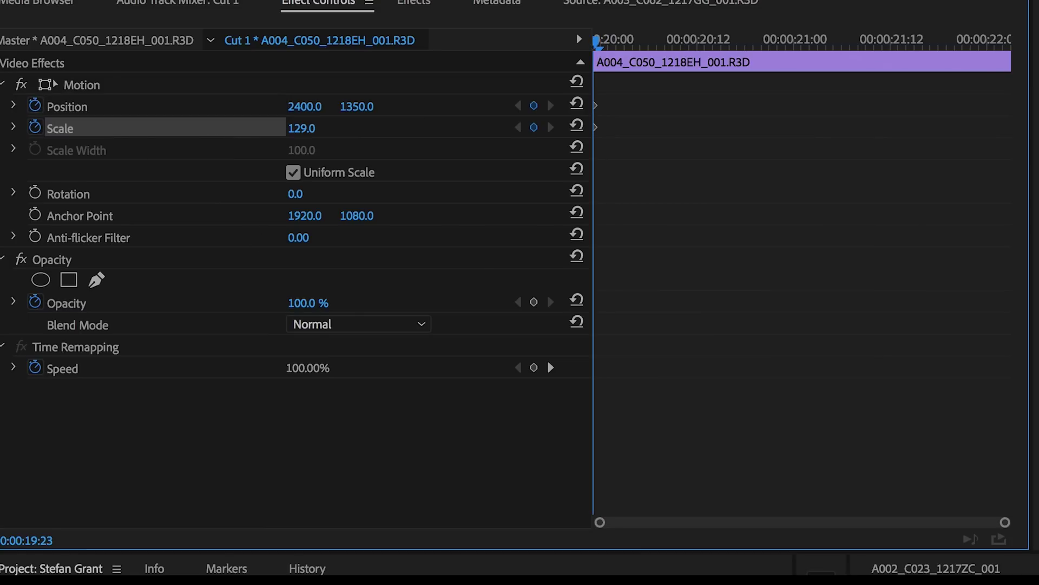
key("End")
left_click(301, 128)
type("132")
key("Return")
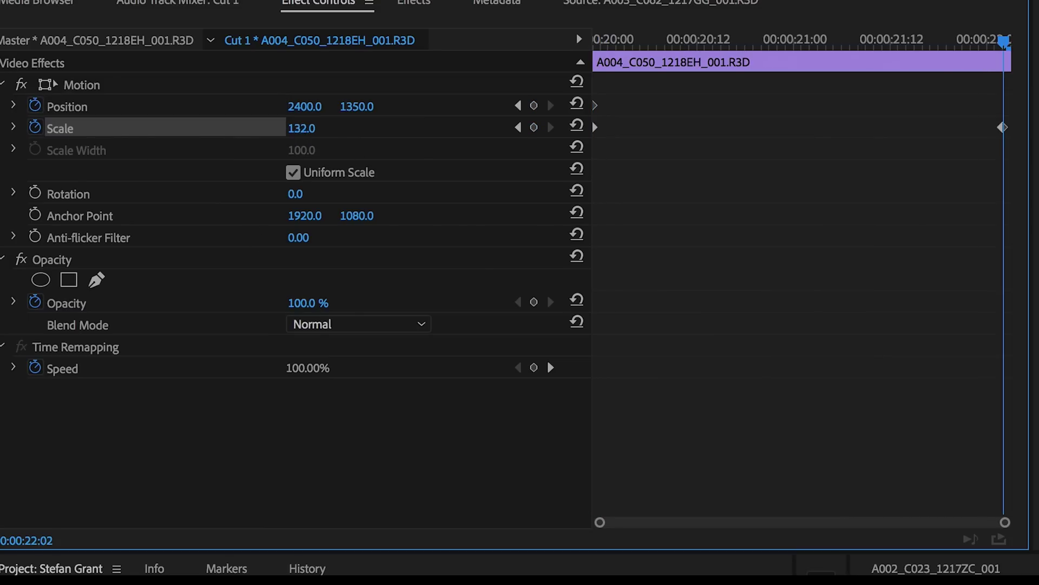
left_click_drag(305, 128, 300, 128)
left_click_drag(366, 109, 411, 109)
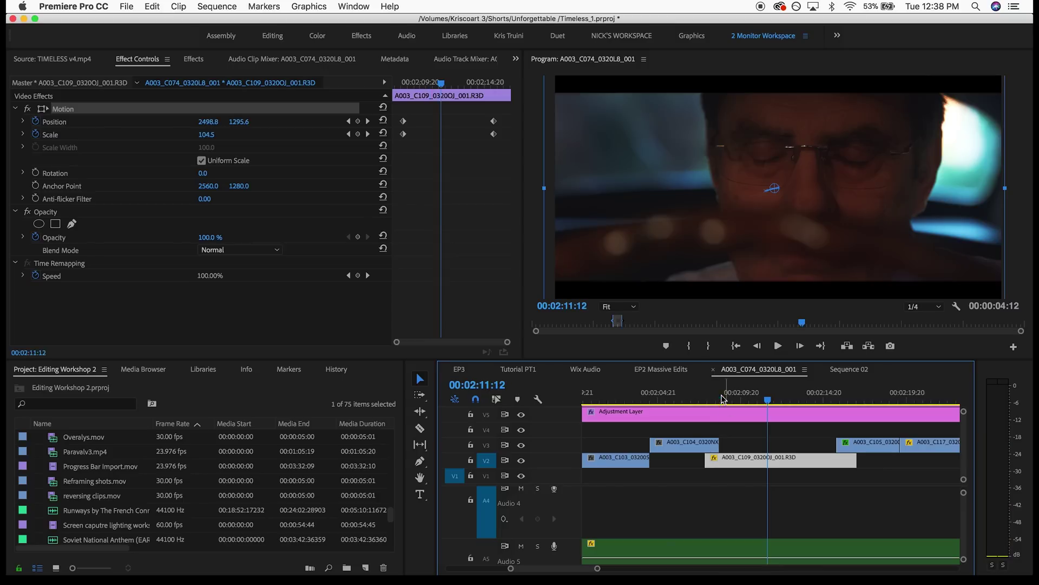
left_click_drag(739, 399, 833, 401)
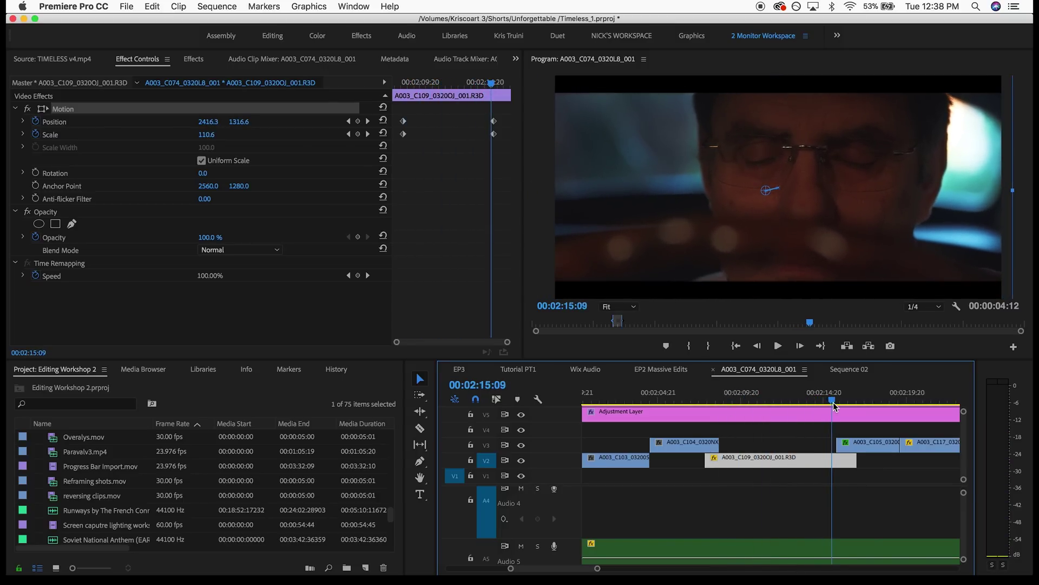